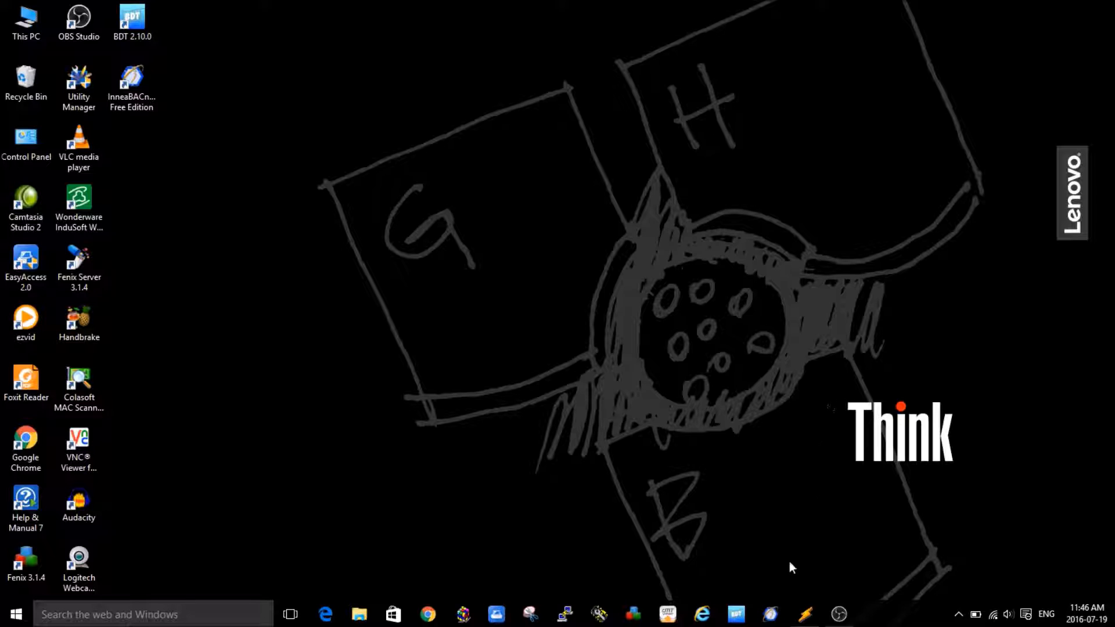
- Open Network Integrator
{"action": "left_click", "coordinate": [806, 618]}
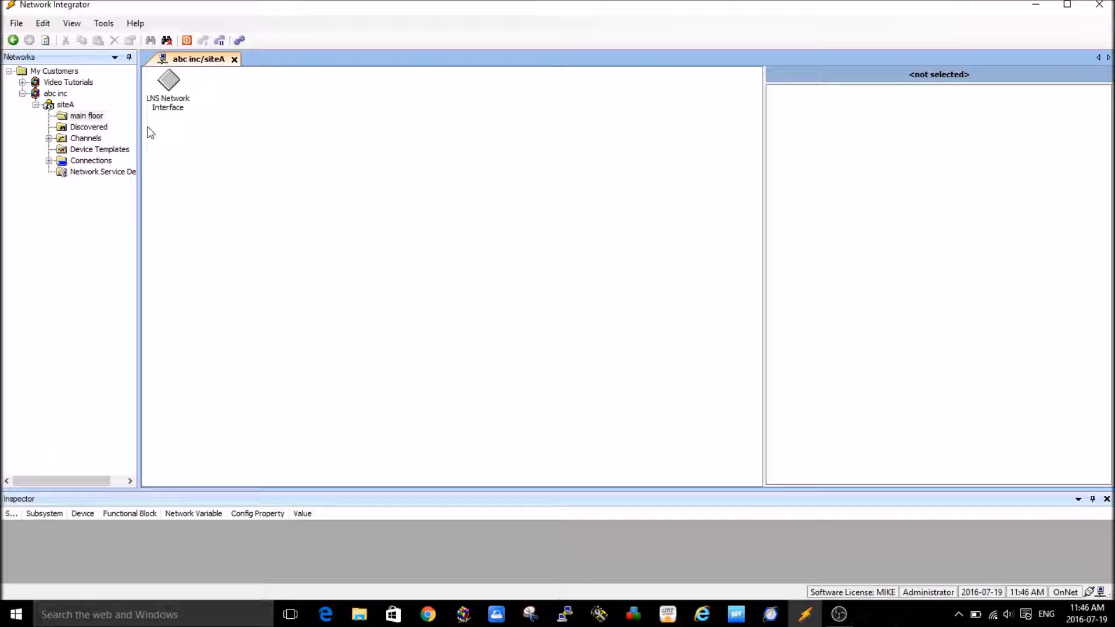
{"action": "right_click", "coordinate": [331, 155]}
{"action": "mouse_move", "coordinate": [447, 186]}
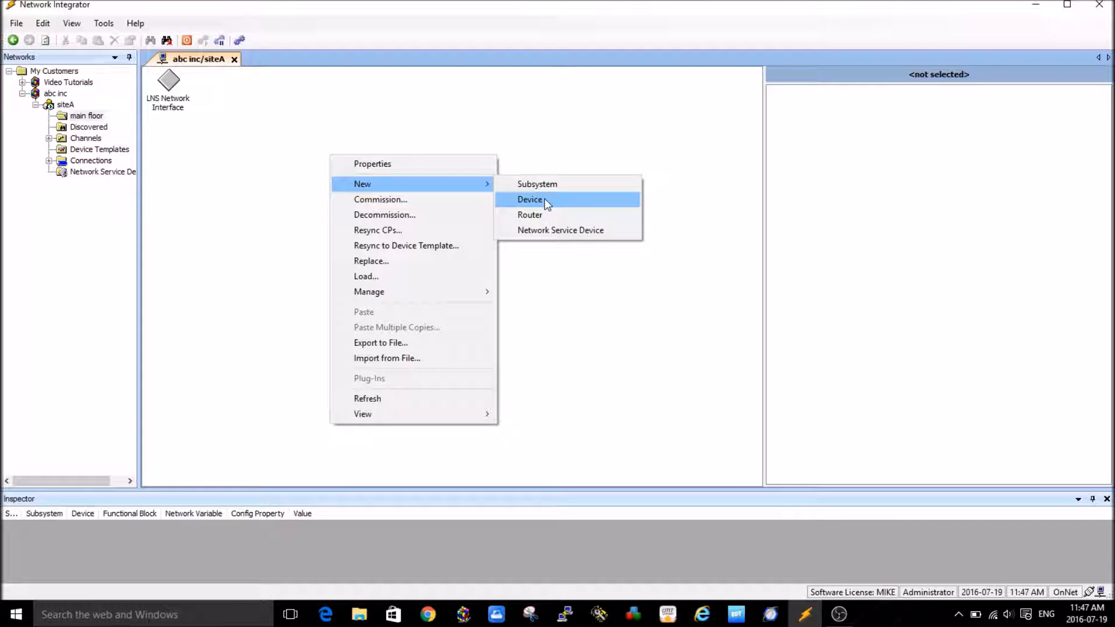
{"action": "left_click", "coordinate": [441, 124]}
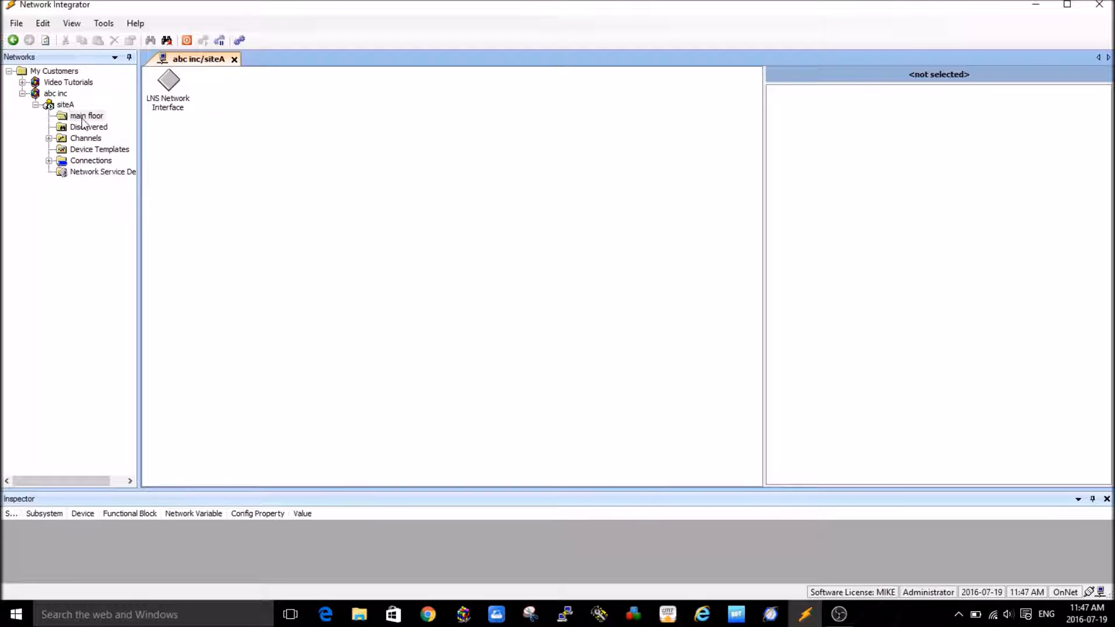
- Register the Circon Device Plug-In V2 (2.7) in siteA's network properties
{"action": "right_click", "coordinate": [66, 107]}
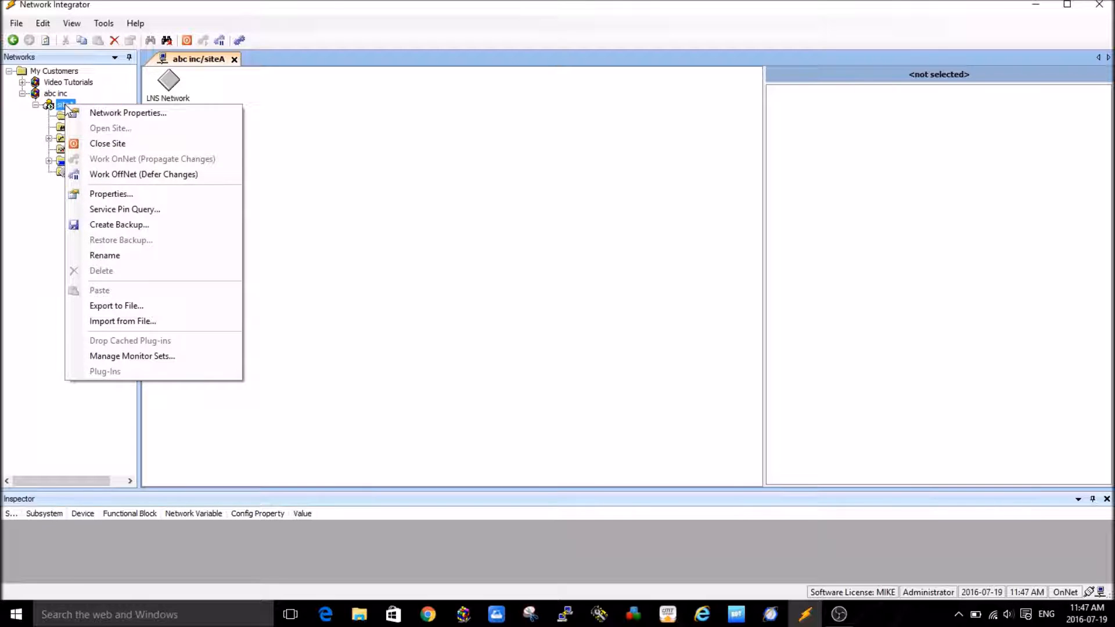
{"action": "left_click", "coordinate": [134, 114]}
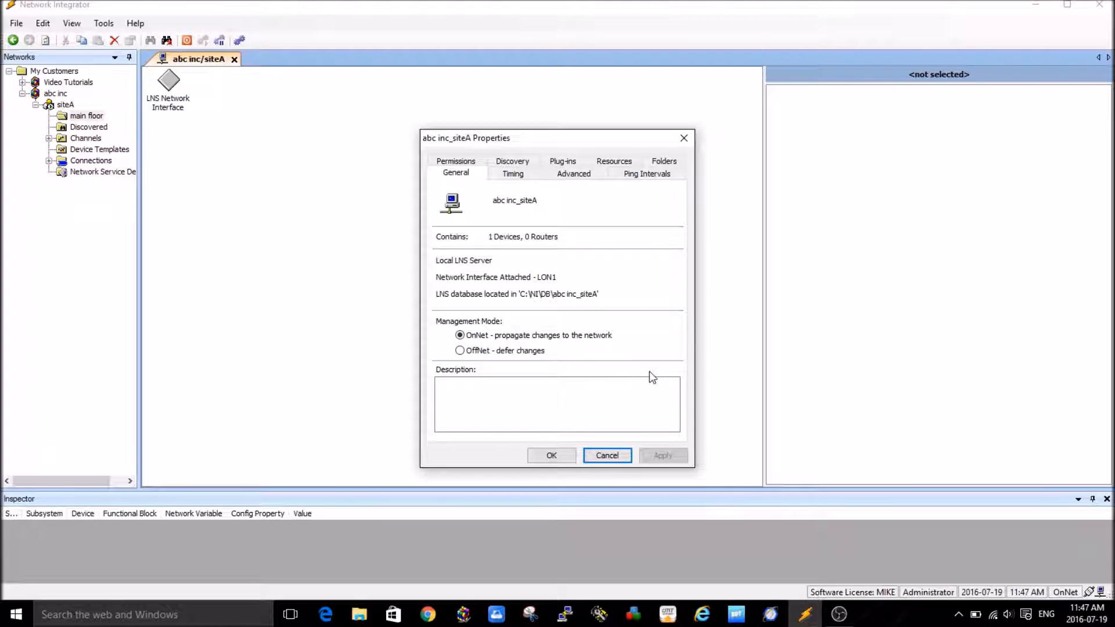
{"action": "left_click", "coordinate": [562, 165]}
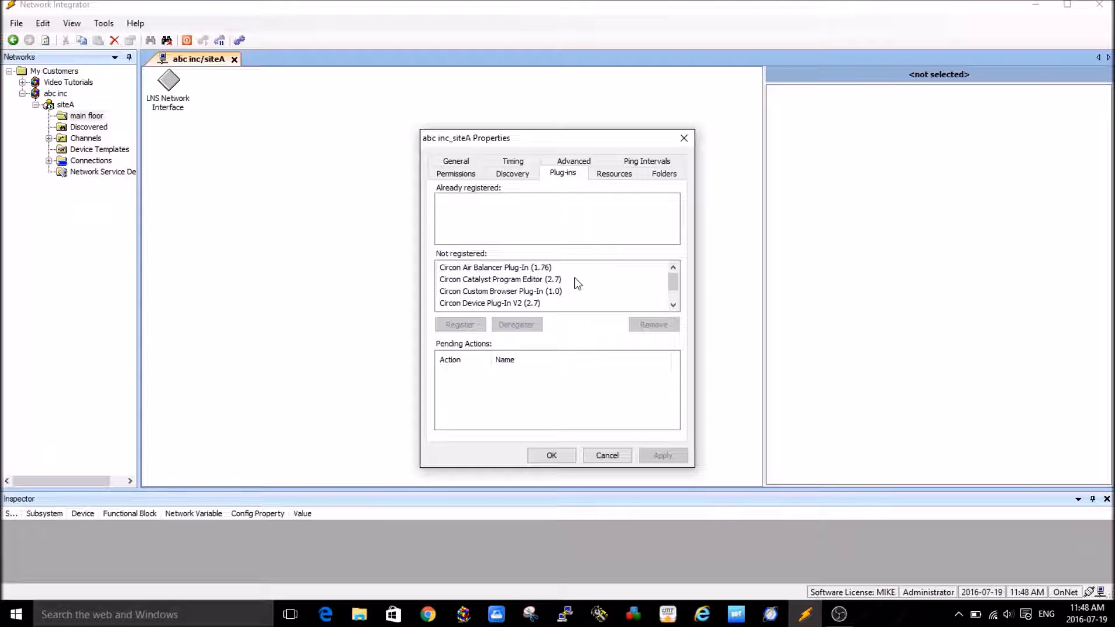
{"action": "left_click", "coordinate": [673, 305]}
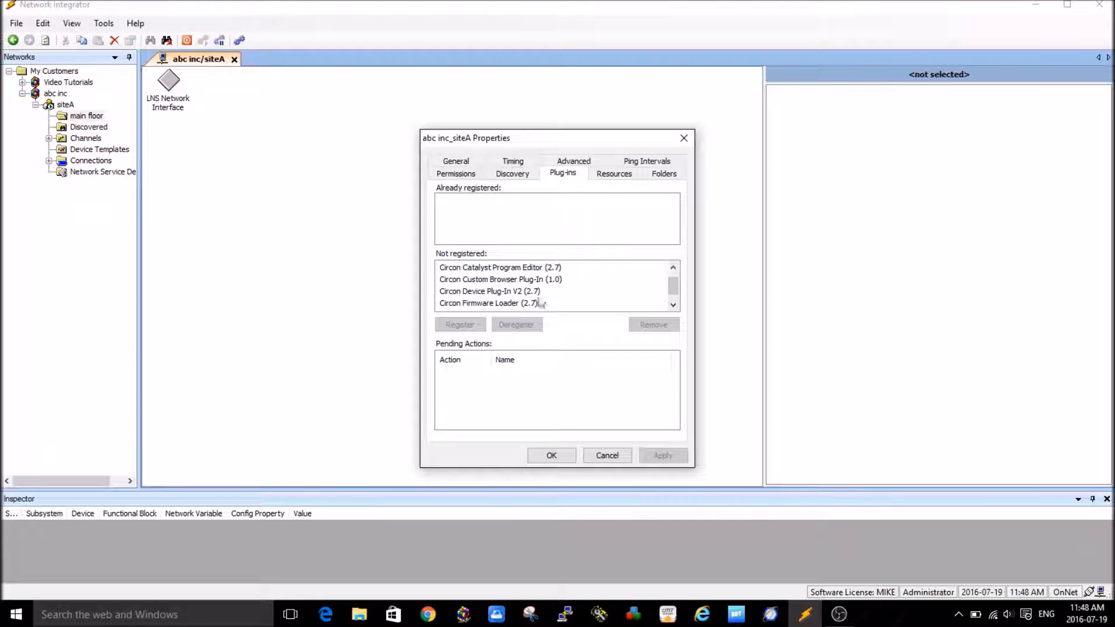
{"action": "left_click", "coordinate": [520, 294]}
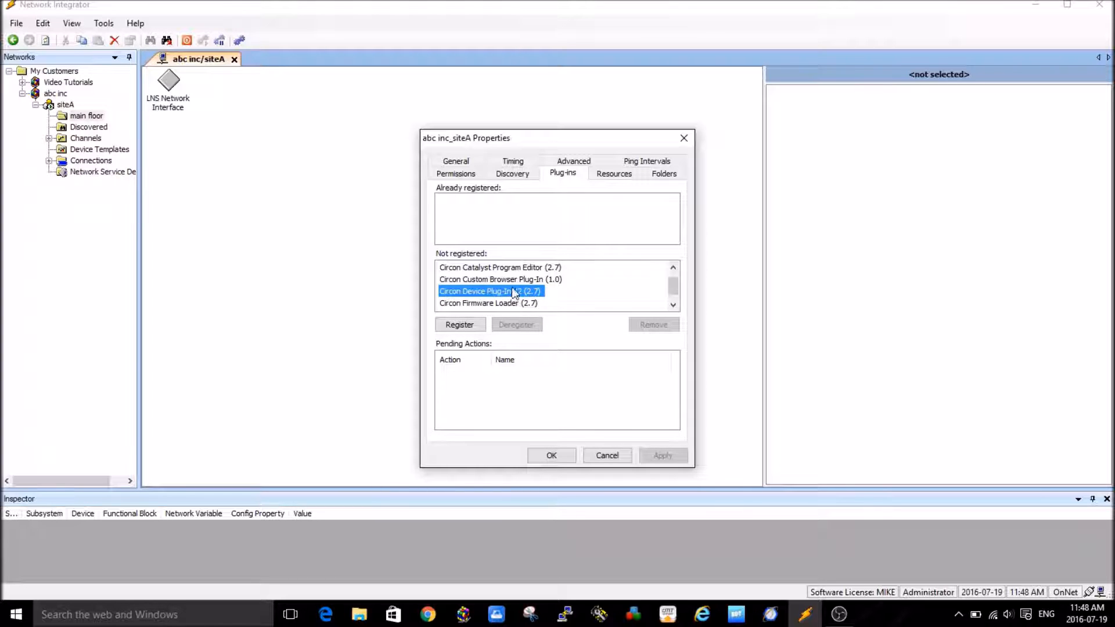
{"action": "left_click", "coordinate": [457, 326]}
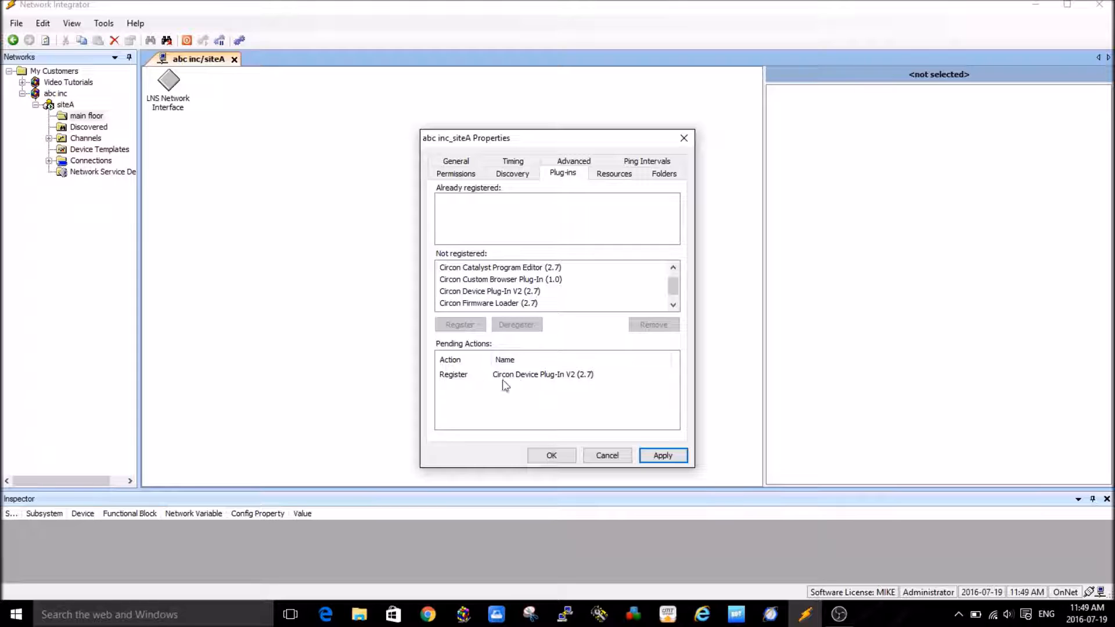
{"action": "left_click", "coordinate": [663, 456]}
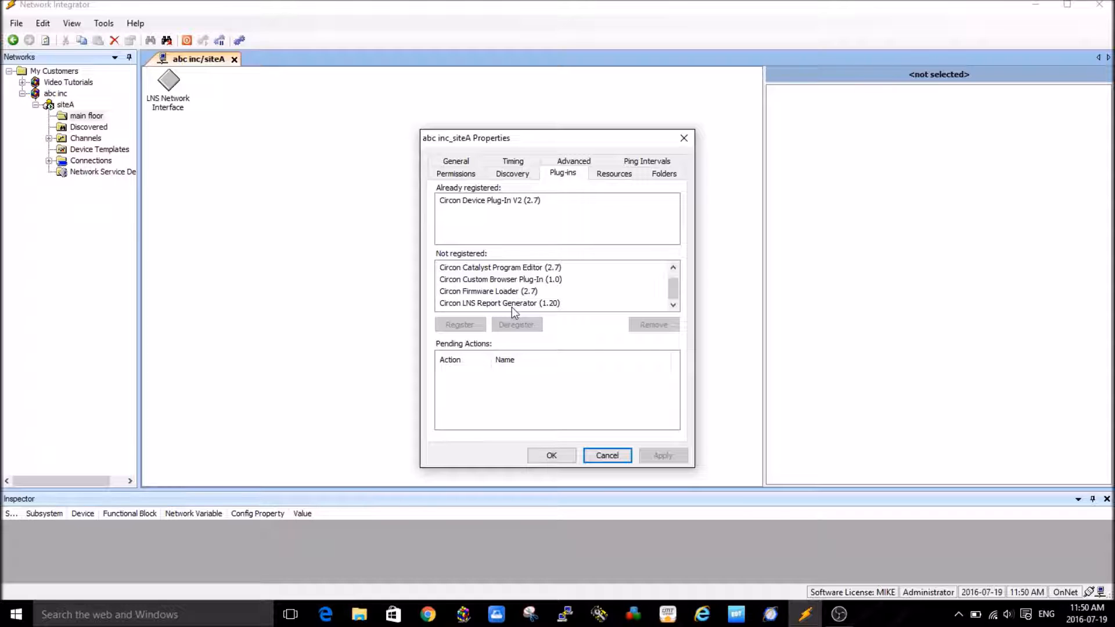
- Register the Circon Catalyst Program Editor (2.7) plug-in for siteA and close the network properties
{"action": "left_click", "coordinate": [508, 270]}
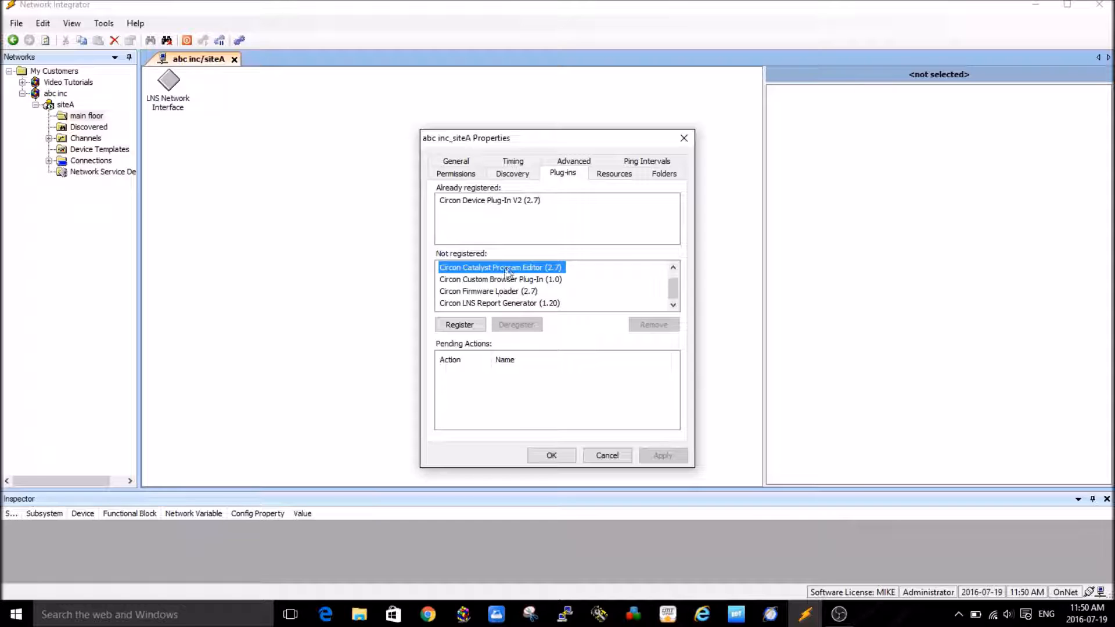
{"action": "left_click", "coordinate": [457, 325]}
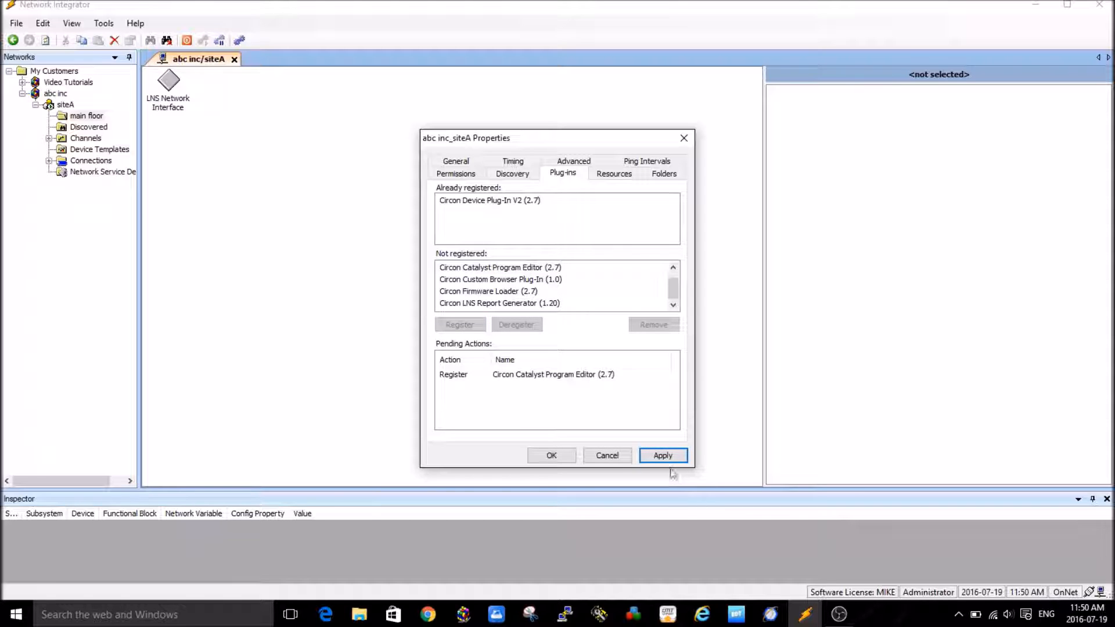
{"action": "left_click", "coordinate": [664, 456]}
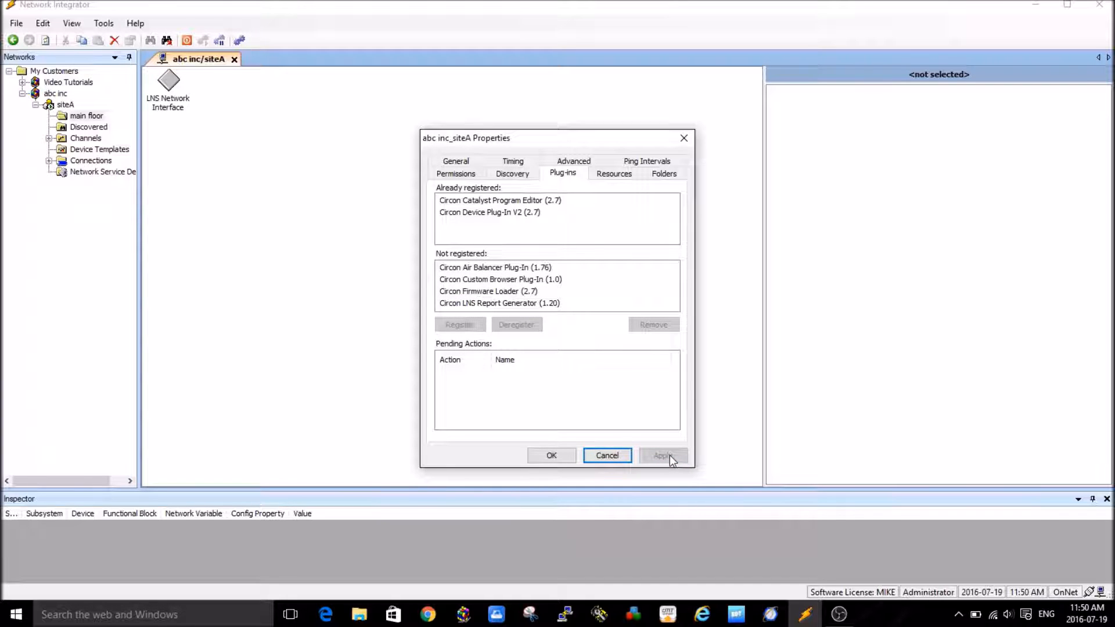
{"action": "left_click", "coordinate": [551, 455]}
- Create a device named vav1 on the main floor from the existing template Circon VAV332 m14
{"action": "right_click", "coordinate": [259, 164]}
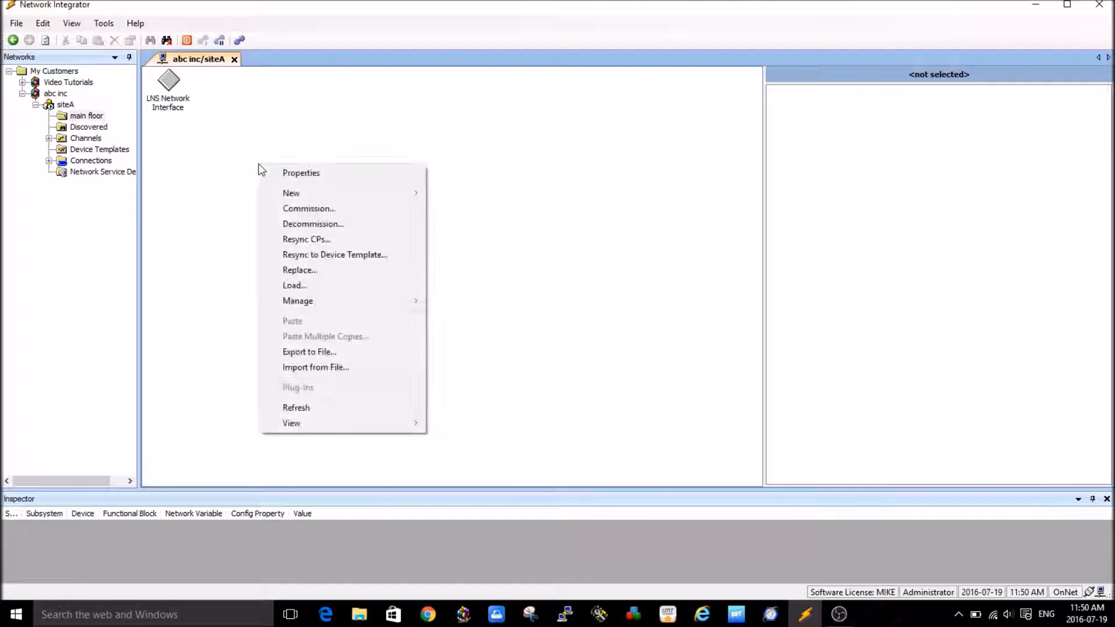
{"action": "mouse_move", "coordinate": [296, 198]}
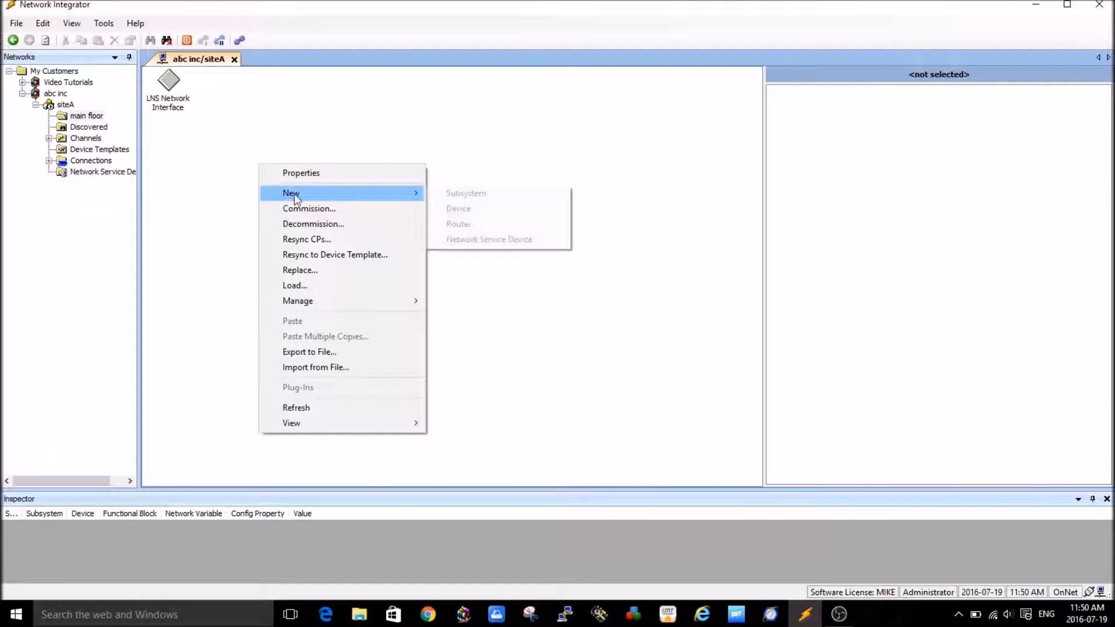
{"action": "left_click", "coordinate": [458, 208]}
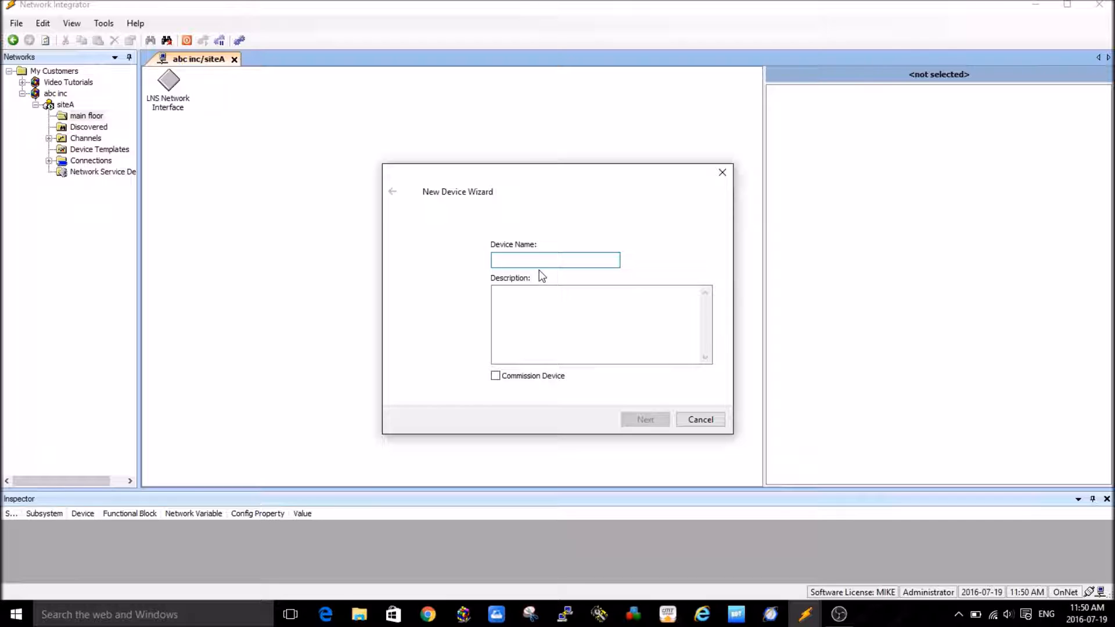
{"action": "type", "text": "vav1"}
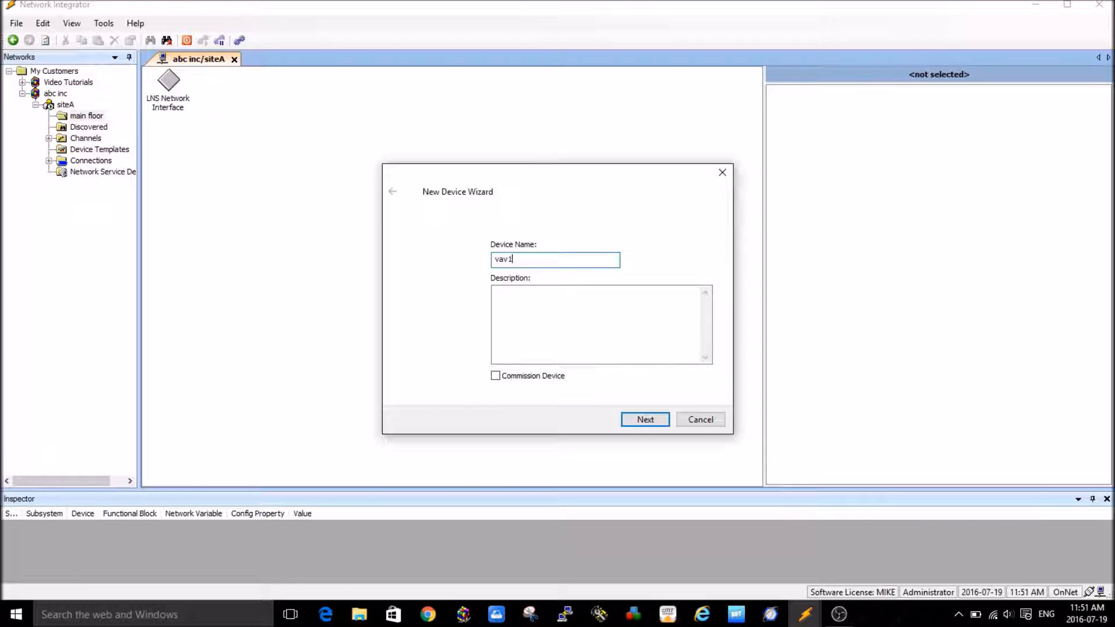
{"action": "left_click", "coordinate": [644, 420]}
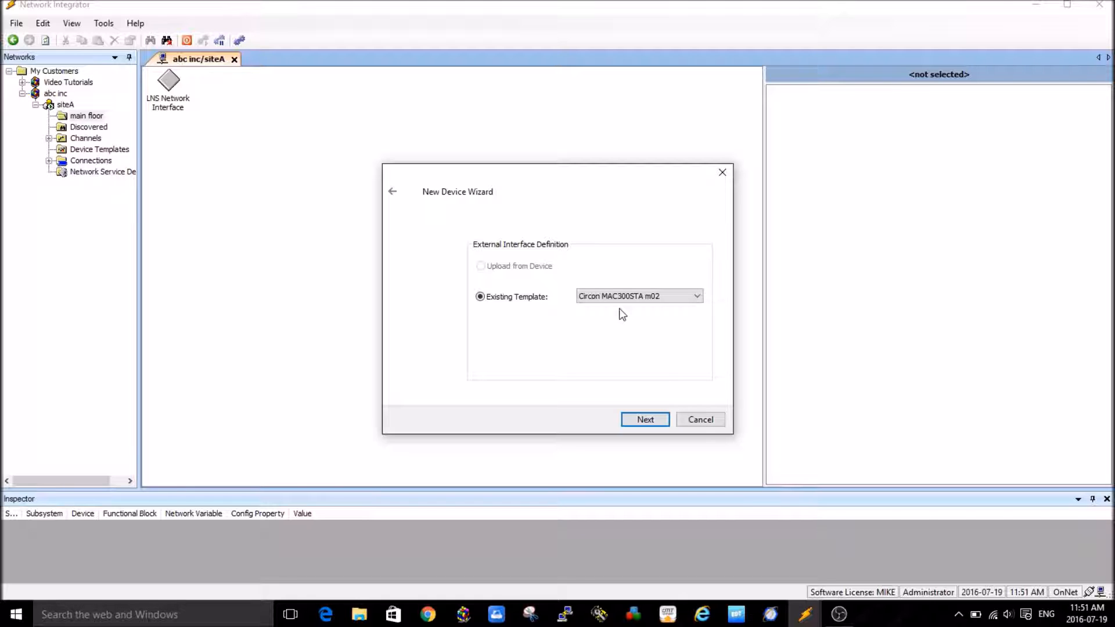
{"action": "left_click", "coordinate": [696, 297]}
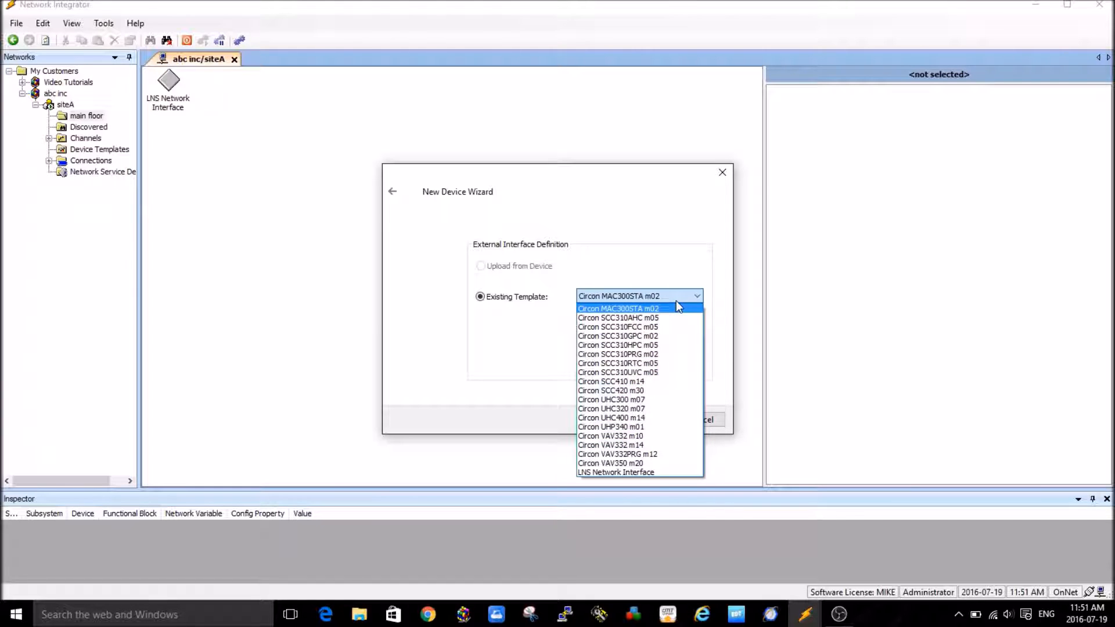
{"action": "left_click", "coordinate": [639, 447]}
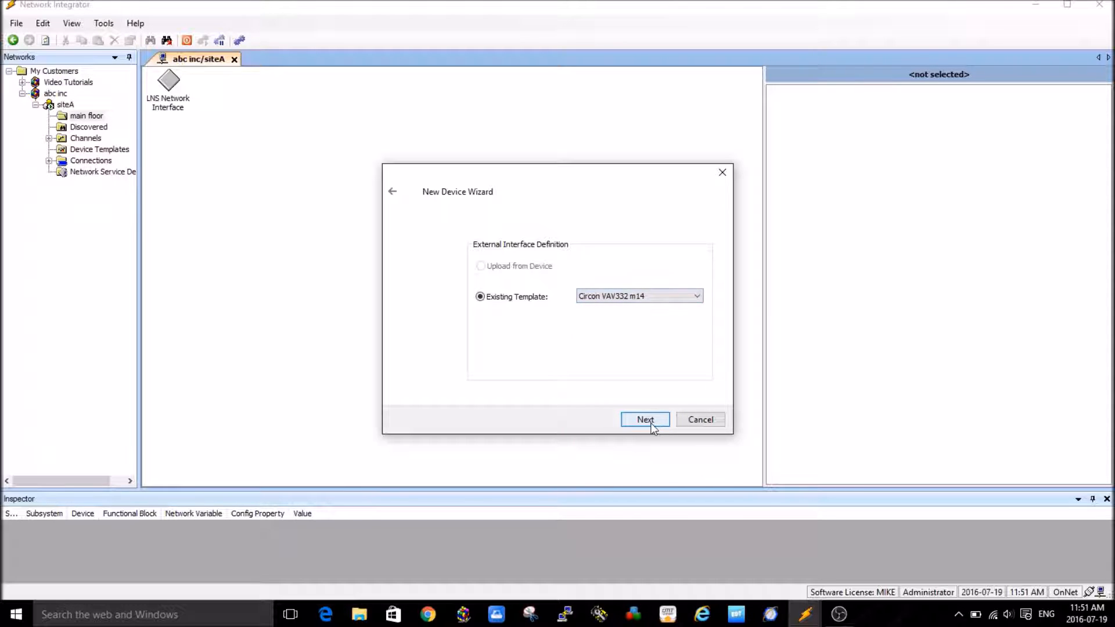
{"action": "left_click", "coordinate": [651, 425]}
{"action": "left_click", "coordinate": [648, 424]}
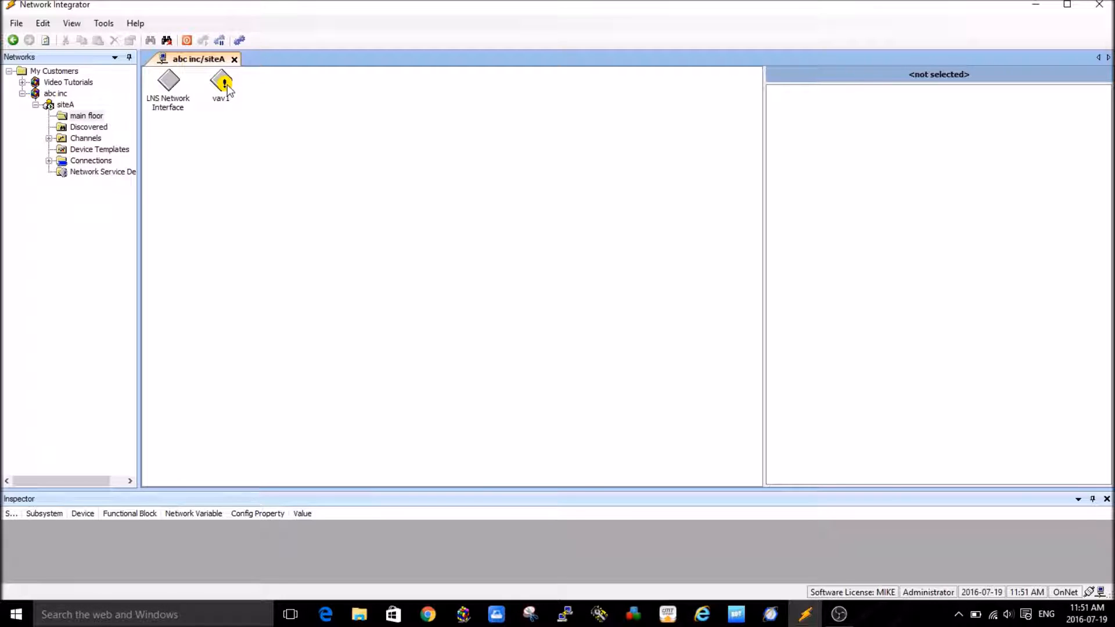
- Create a device named programmable controller1 on the main floor from the existing template Circon SCC410 m14, on Channel_1
{"action": "right_click", "coordinate": [231, 169]}
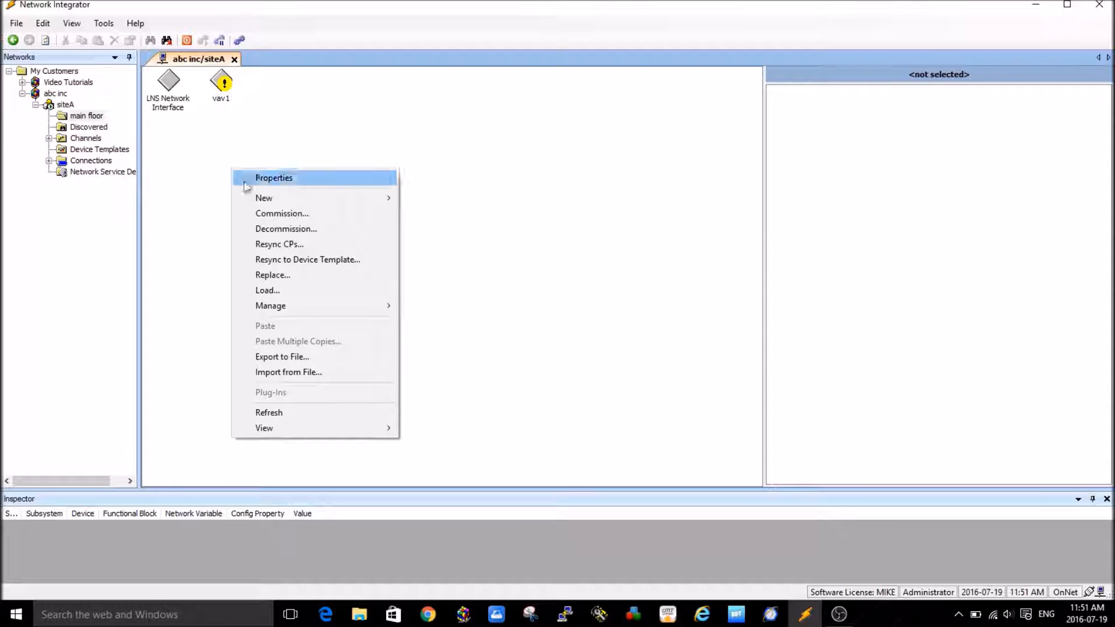
{"action": "mouse_move", "coordinate": [284, 205]}
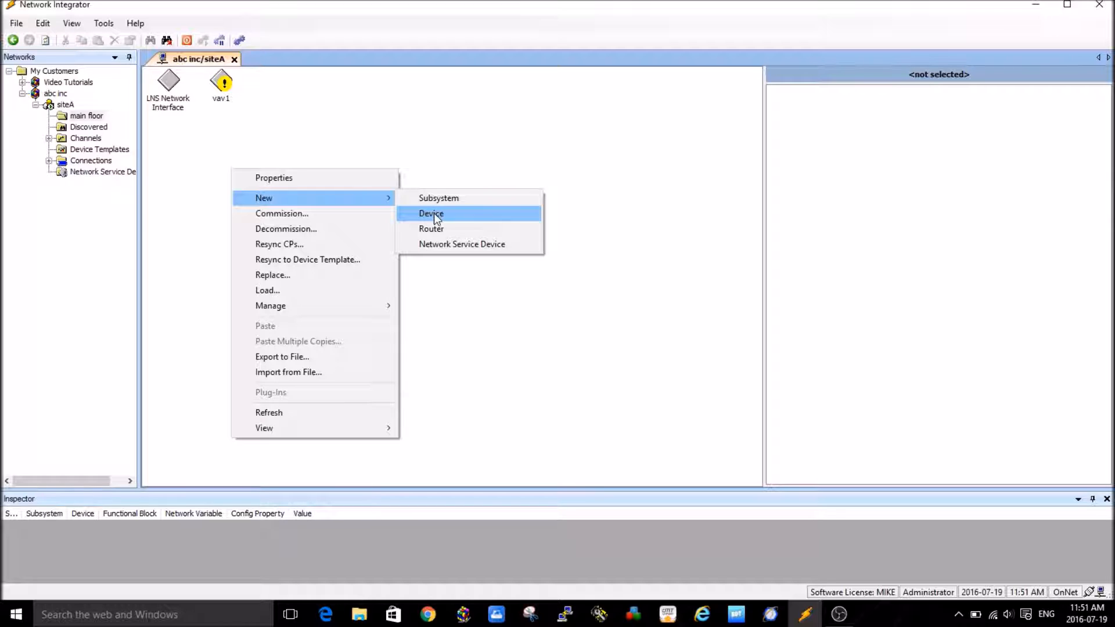
{"action": "left_click", "coordinate": [434, 215]}
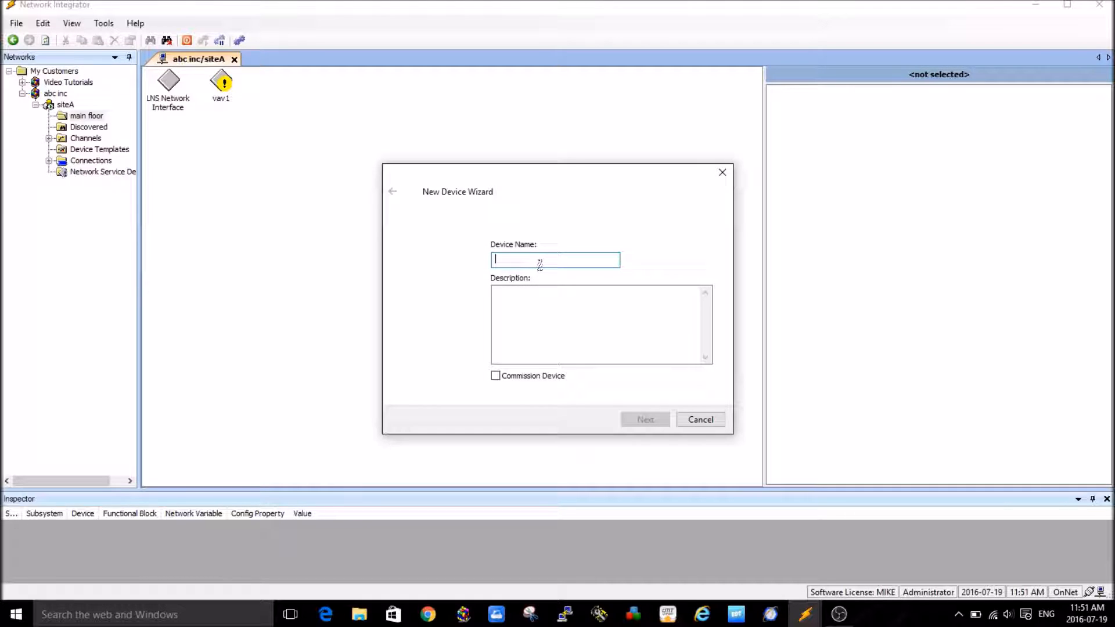
{"action": "type", "text": "program"}
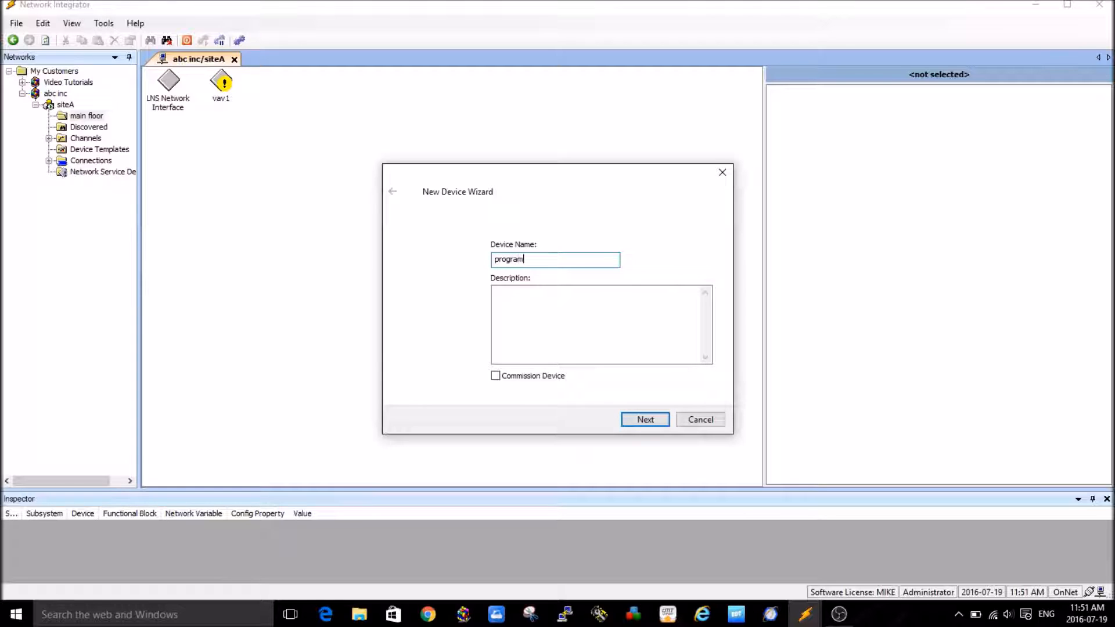
{"action": "type", "text": "mable controller 1"}
{"action": "left_click", "coordinate": [644, 420]}
{"action": "left_click", "coordinate": [697, 297]}
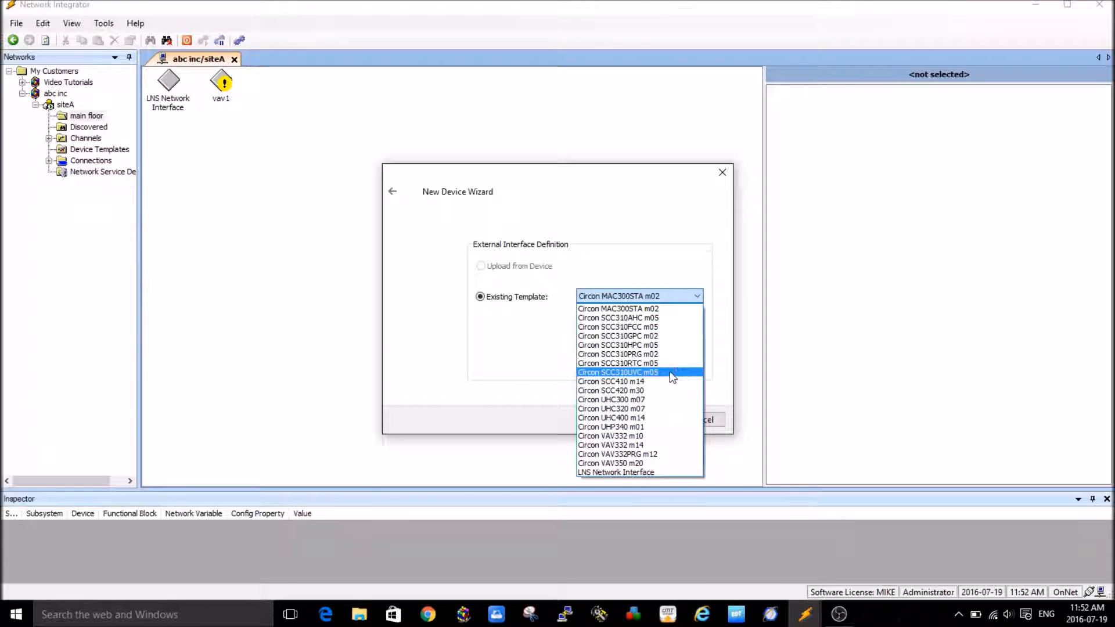
{"action": "left_click", "coordinate": [636, 383]}
{"action": "left_click", "coordinate": [641, 419]}
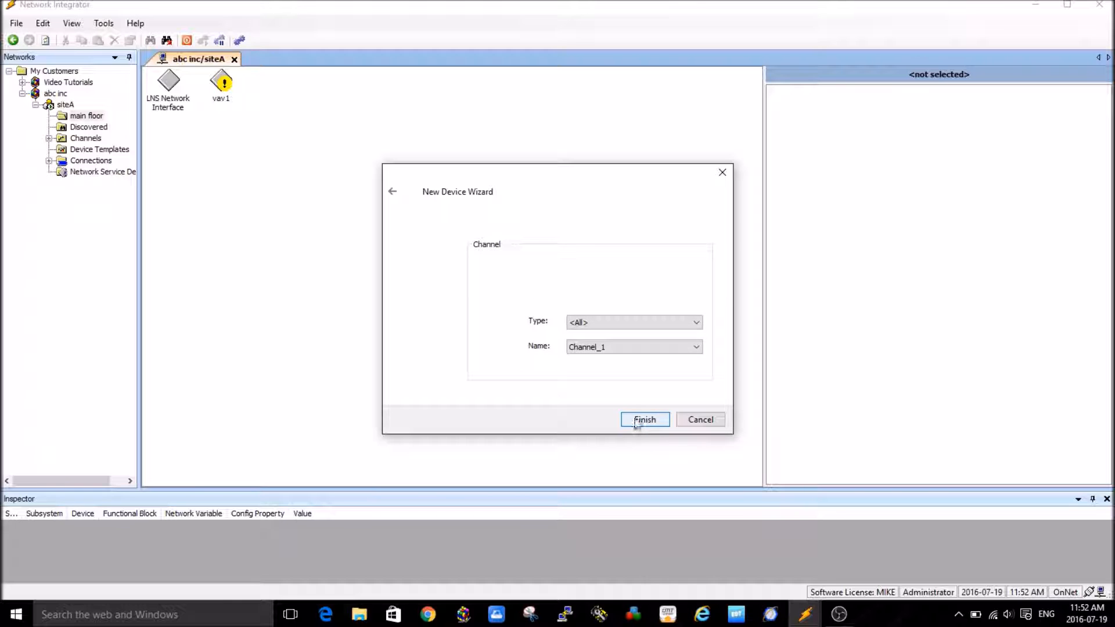
{"action": "left_click", "coordinate": [649, 422]}
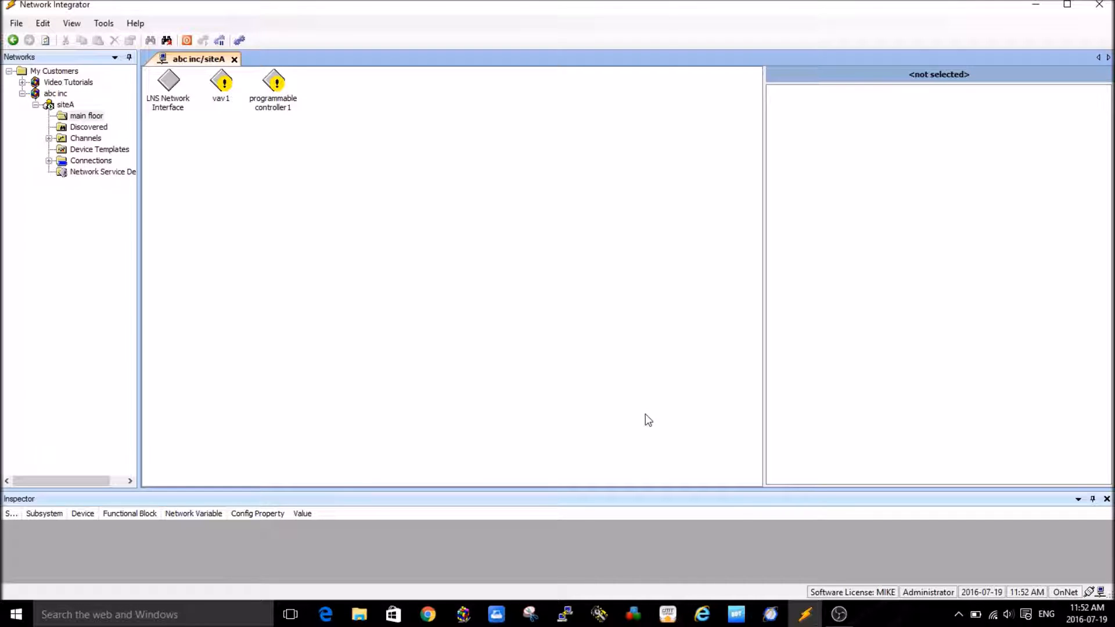
{"action": "right_click", "coordinate": [223, 85]}
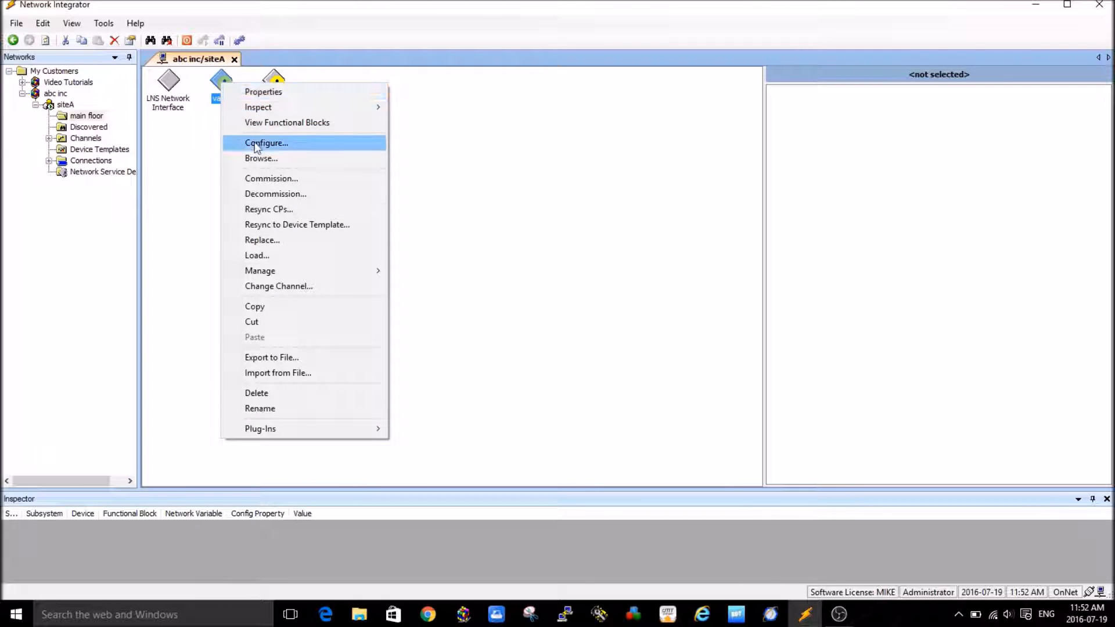
{"action": "left_click", "coordinate": [482, 196]}
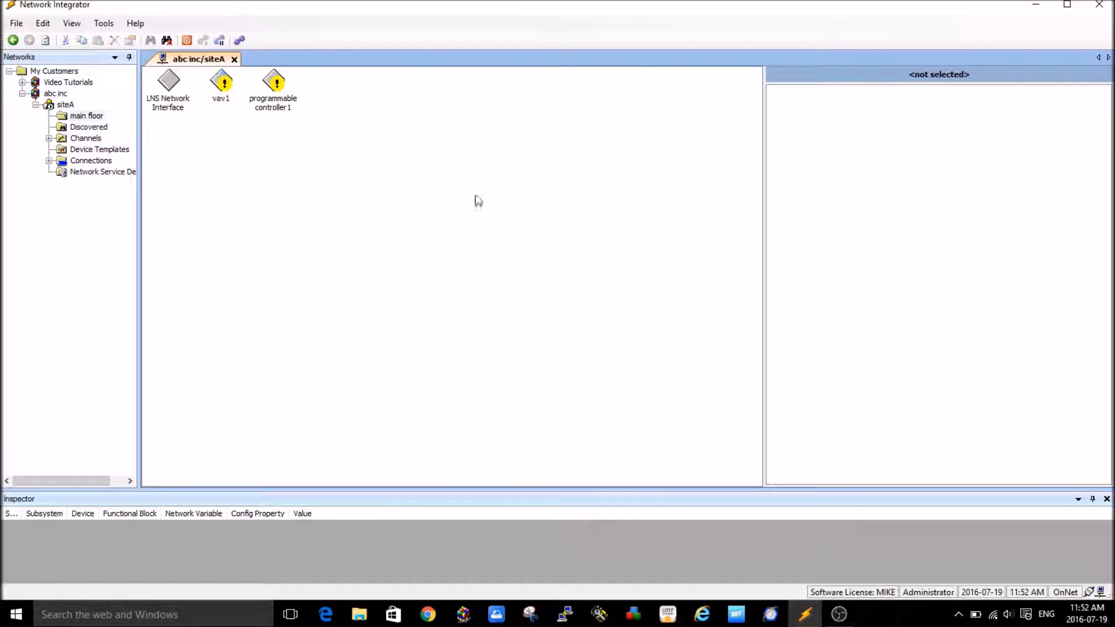
- Open the configuration of programmable controller1 in Circon Catalyst to view its blank program page, then close the editor
{"action": "left_click", "coordinate": [278, 87]}
{"action": "right_click", "coordinate": [279, 89]}
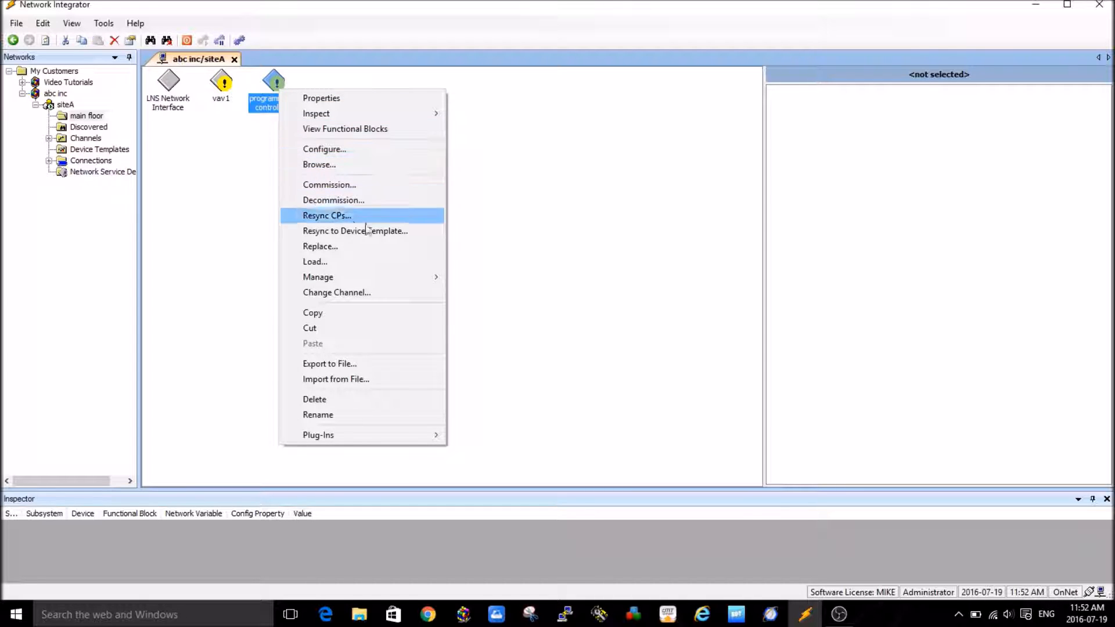
{"action": "left_click", "coordinate": [333, 149]}
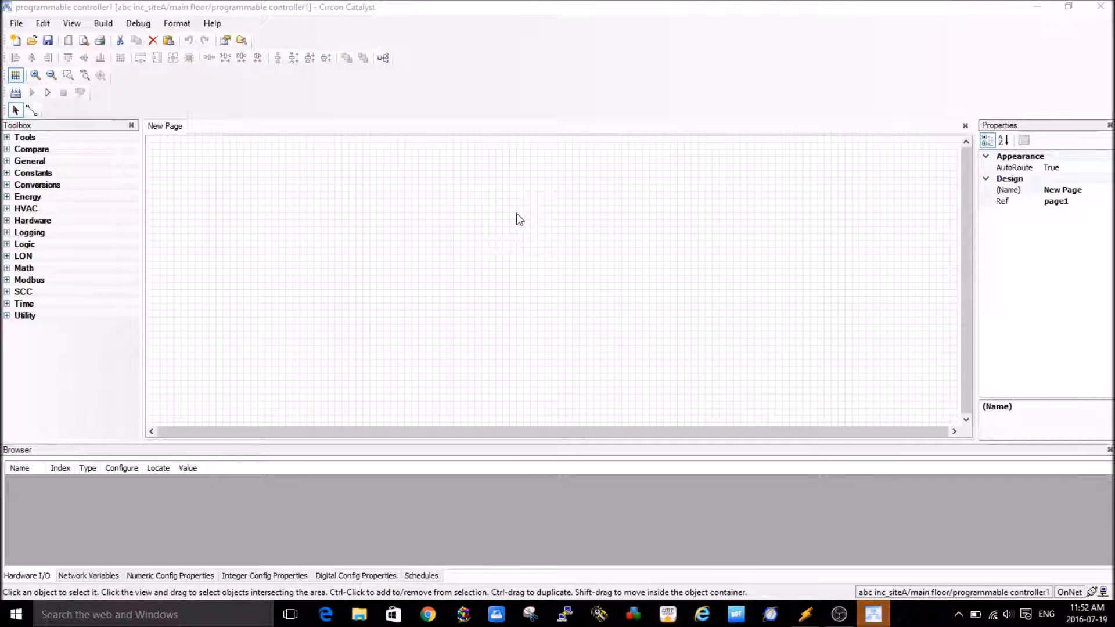
{"action": "left_click", "coordinate": [1105, 12]}
{"action": "left_click", "coordinate": [570, 355]}
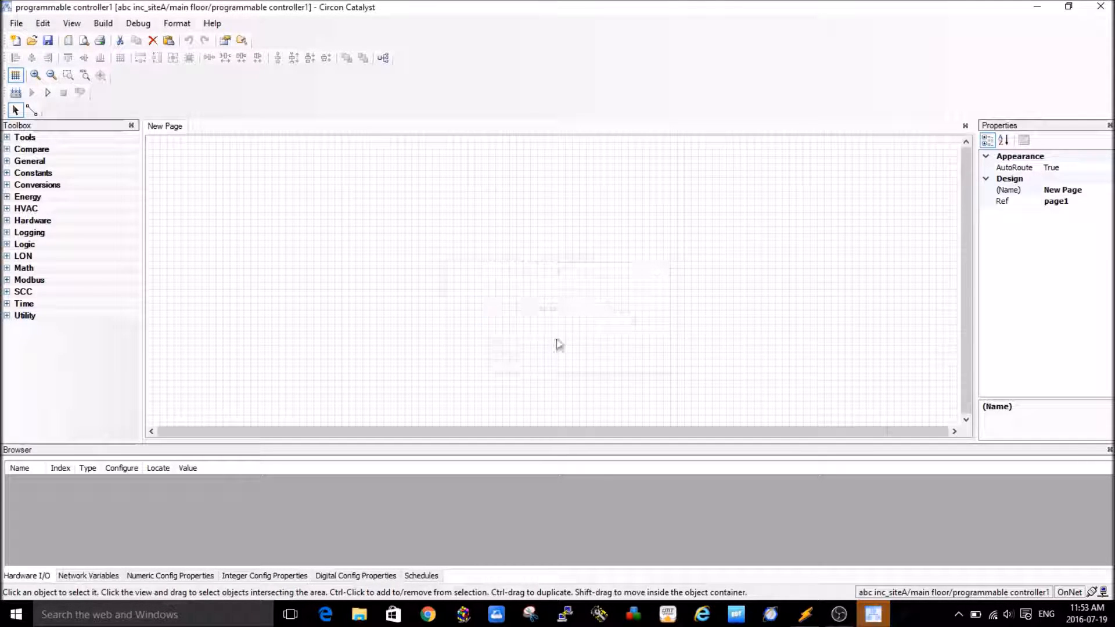